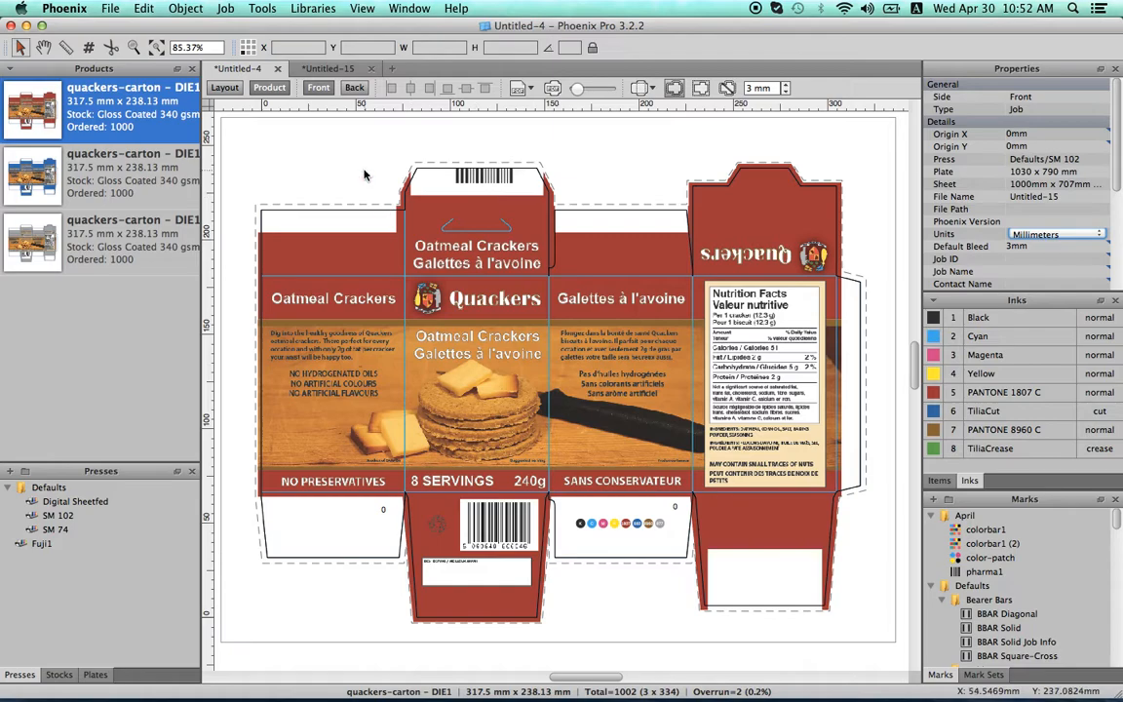
Switch to the Untitled-15 job and open its quackers-carton-problem product for editing
click(343, 70)
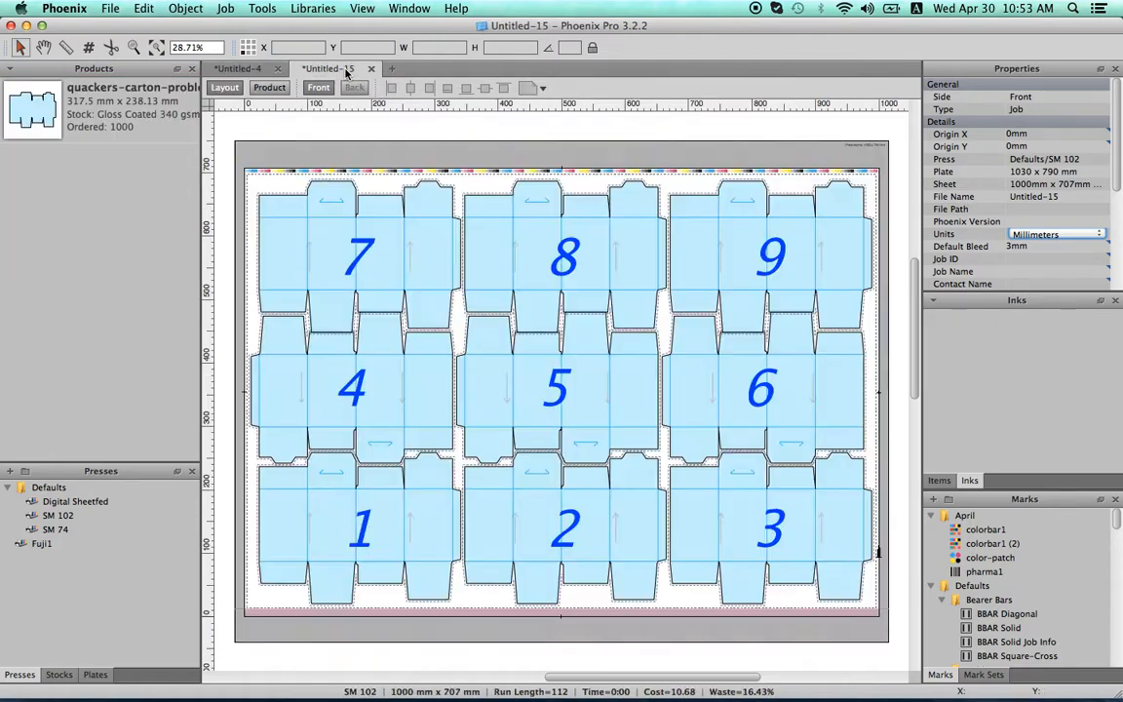
click(66, 102)
double_click(66, 102)
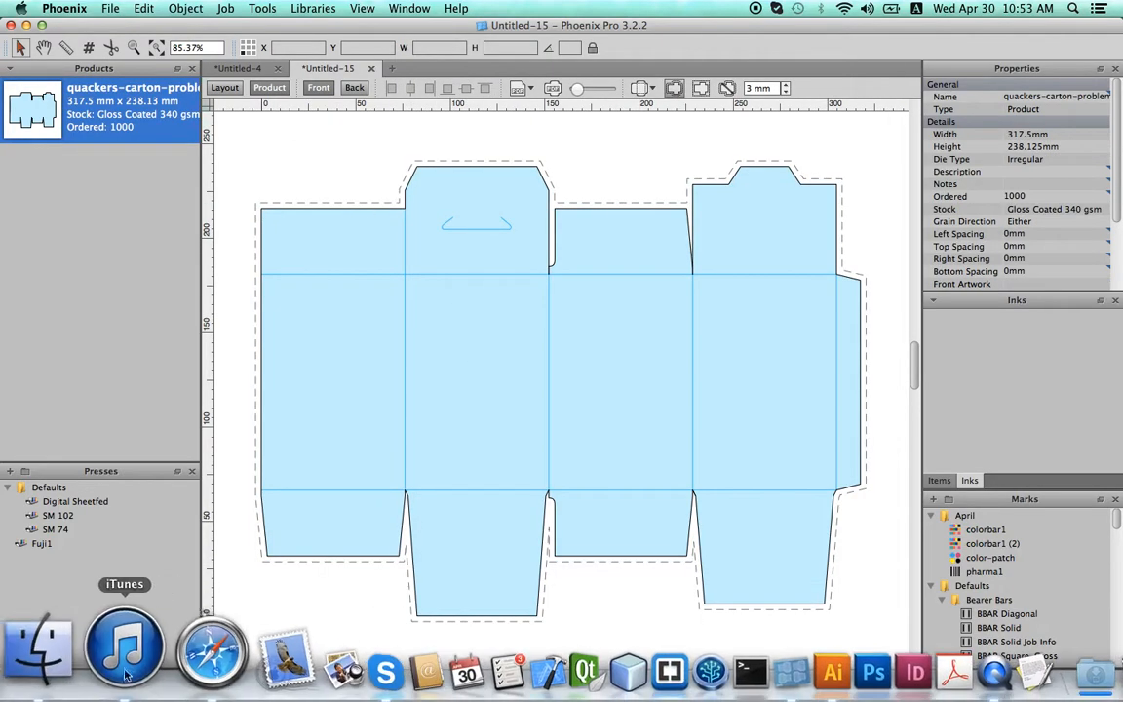
Switch to Finder and show the contents of the Desktop's Samples > Autosnap folder as icons
click(40, 667)
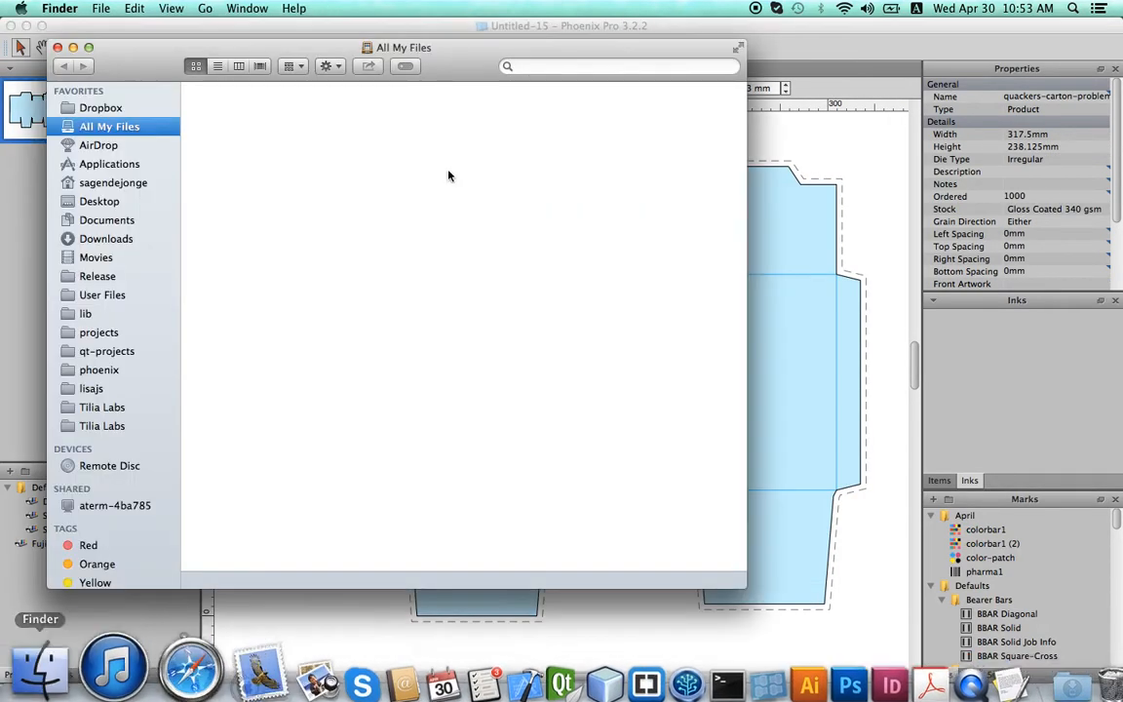
click(84, 200)
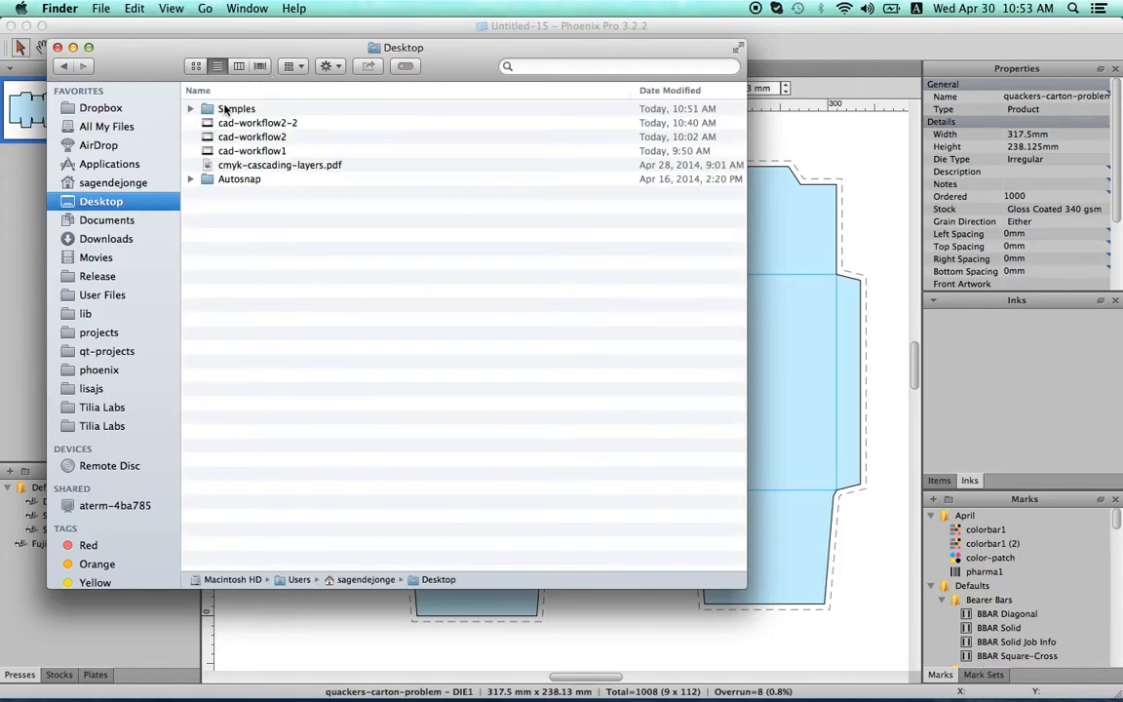
double_click(237, 108)
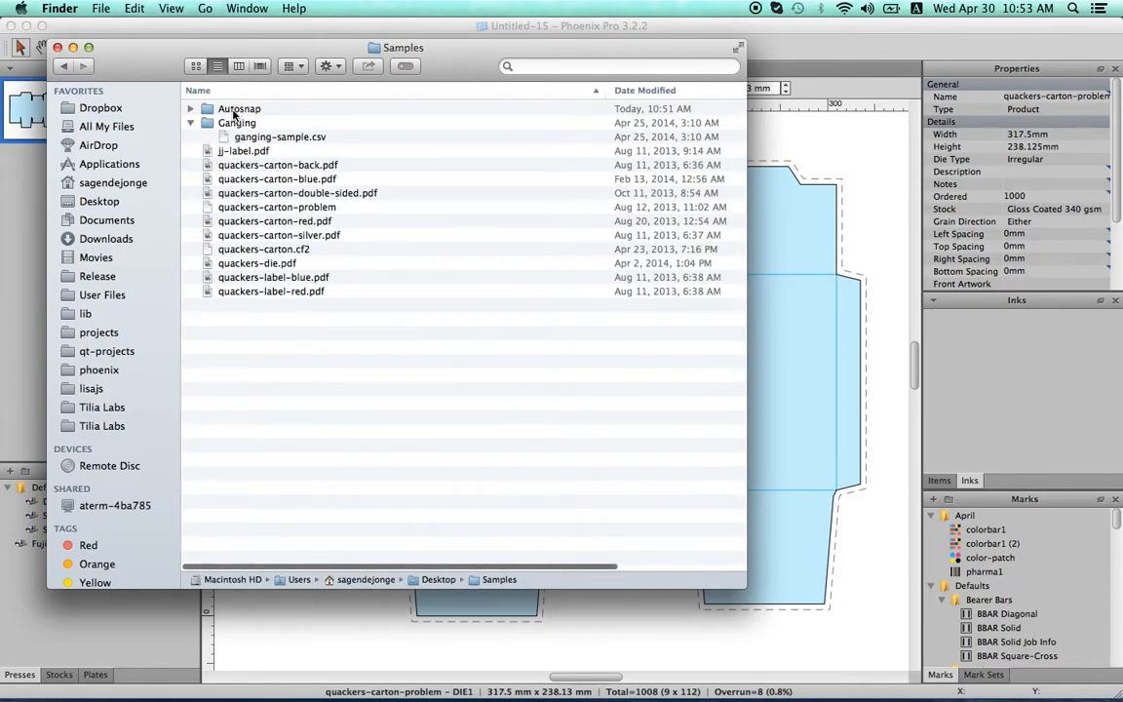
double_click(234, 111)
key(super+1)
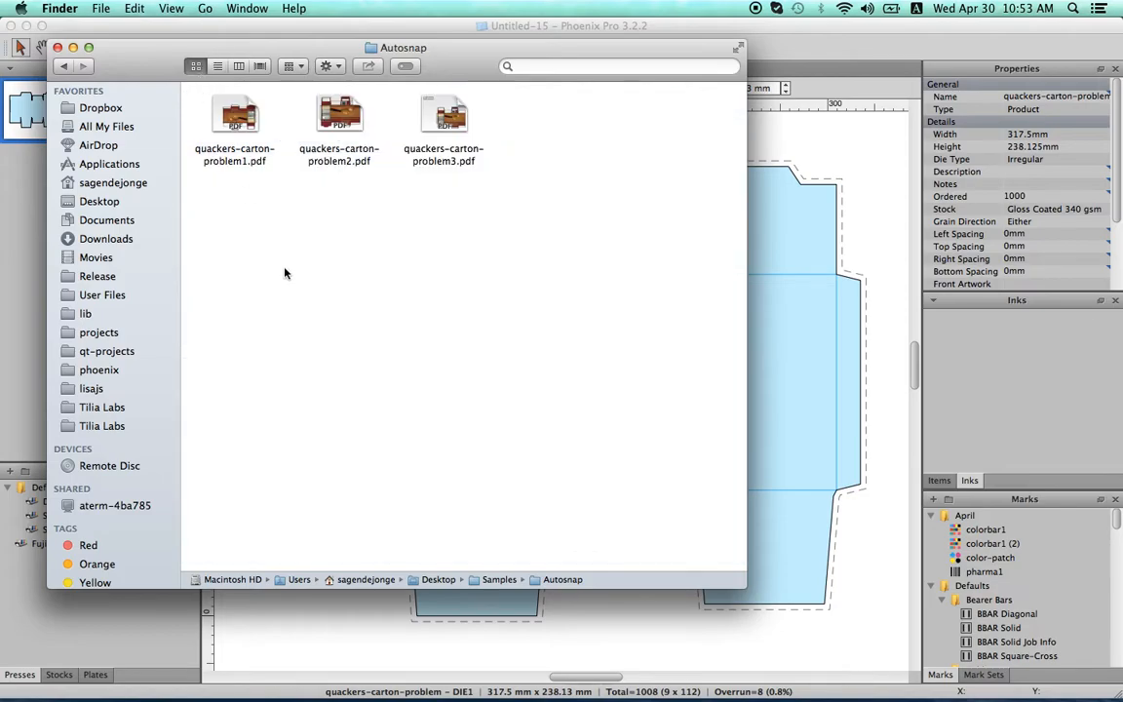
Preview quackers-carton-problem1.pdf and quackers-carton-problem2.pdf to check how the artwork is oriented and positioned on each page
double_click(240, 126)
scroll(381, 369, down, 1)
scroll(381, 367, up, 5)
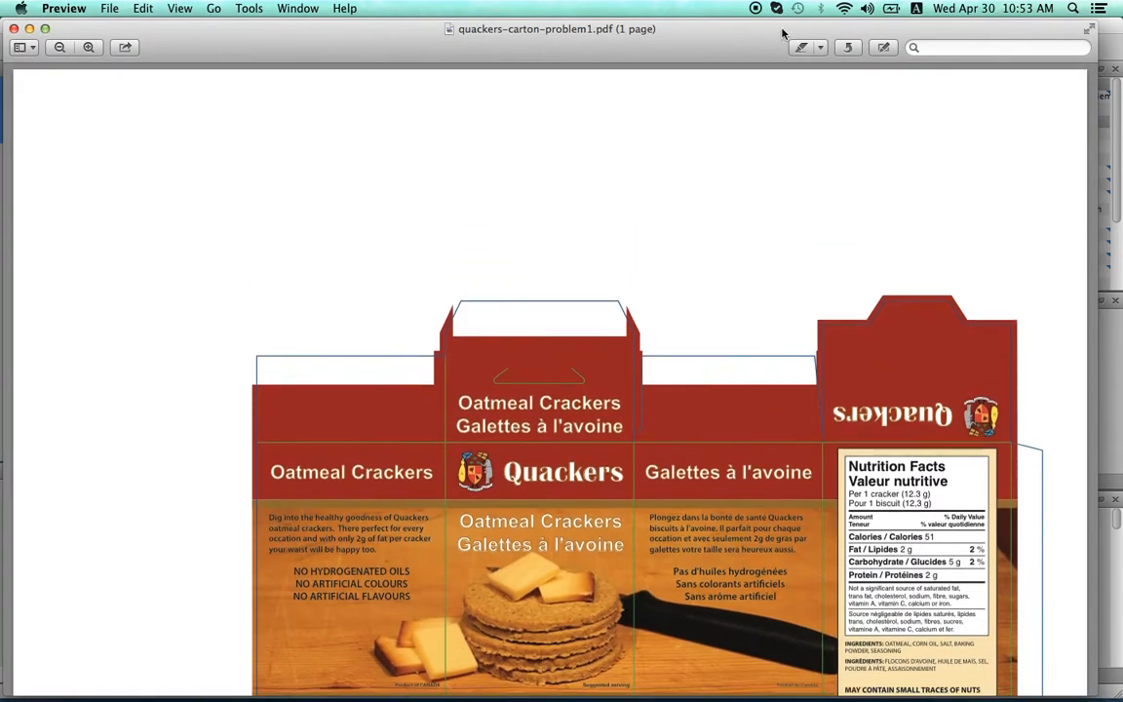
click(14, 29)
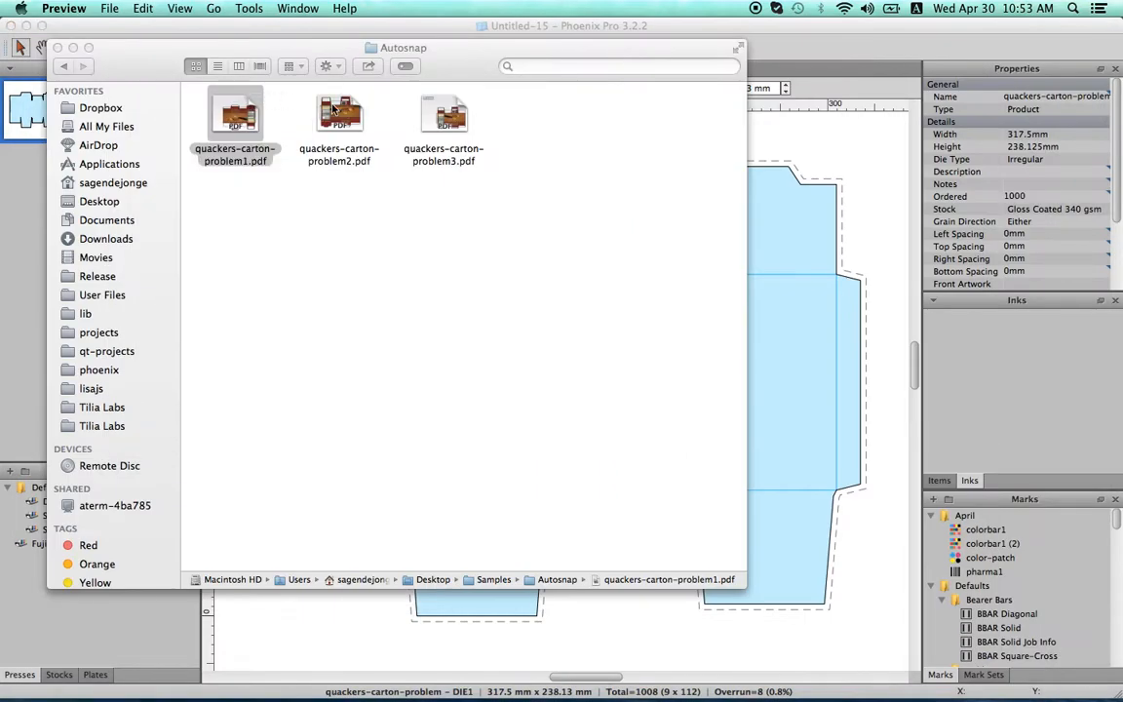
double_click(336, 115)
scroll(571, 420, up, 5)
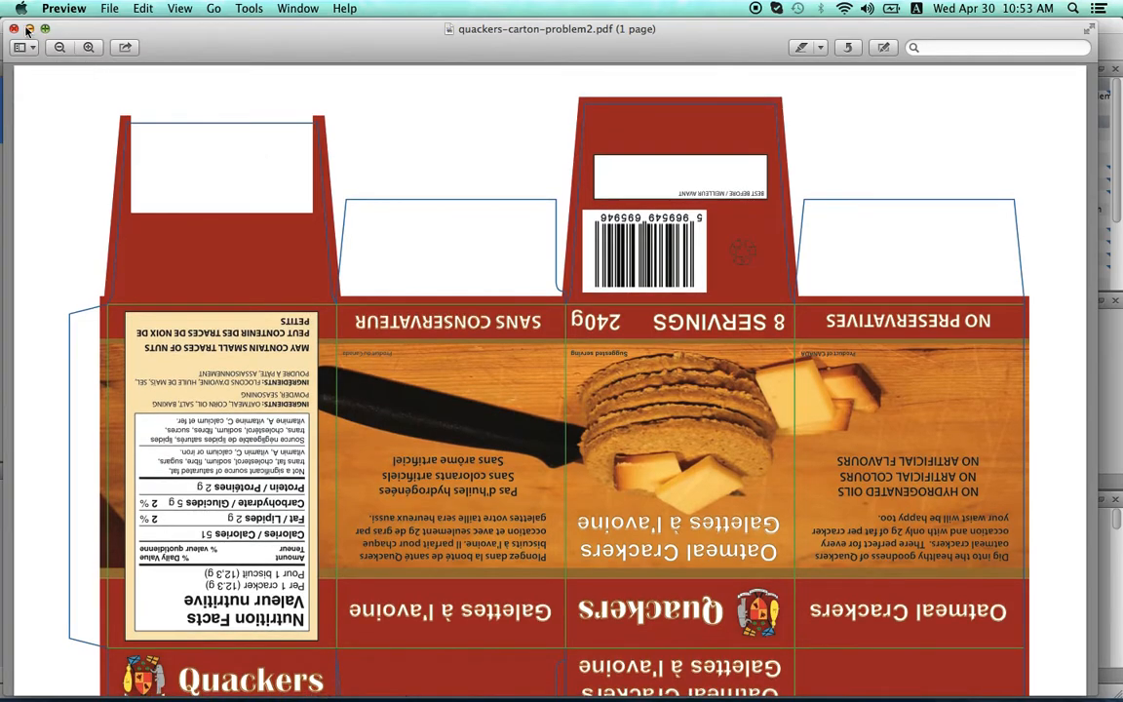
click(14, 28)
Examine quackers-carton-problem3.pdf for the artwork's rotation and page offset, then move the Finder window aside and return to Phoenix
double_click(447, 114)
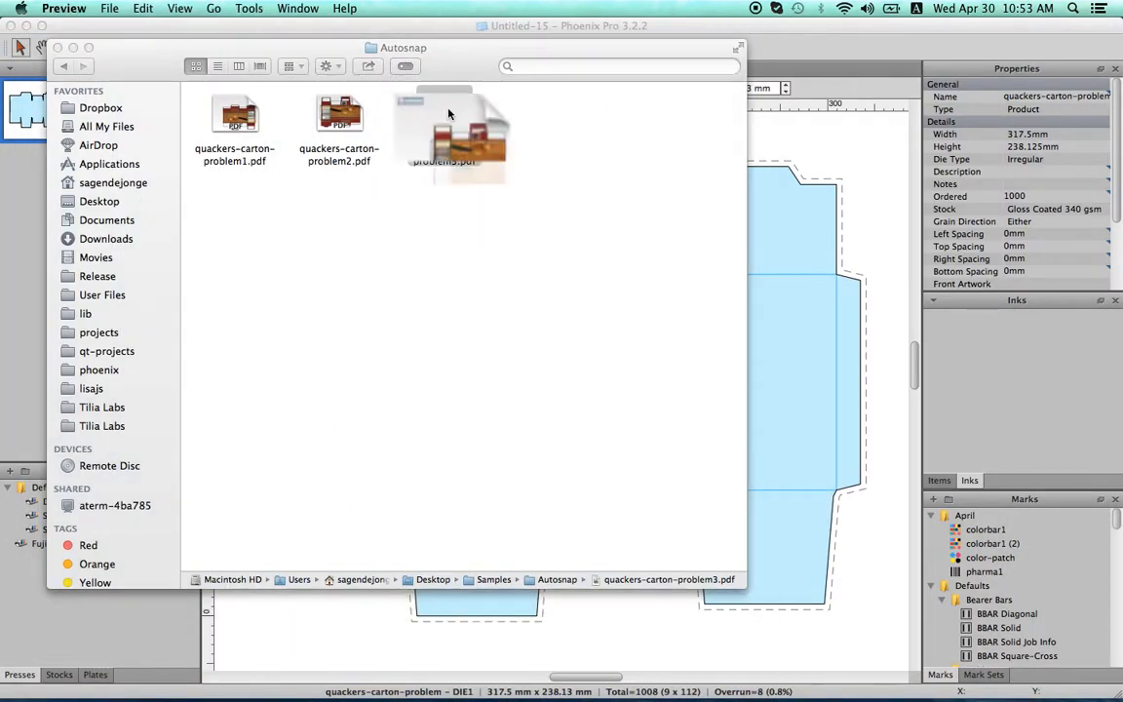
scroll(471, 208, down, 5)
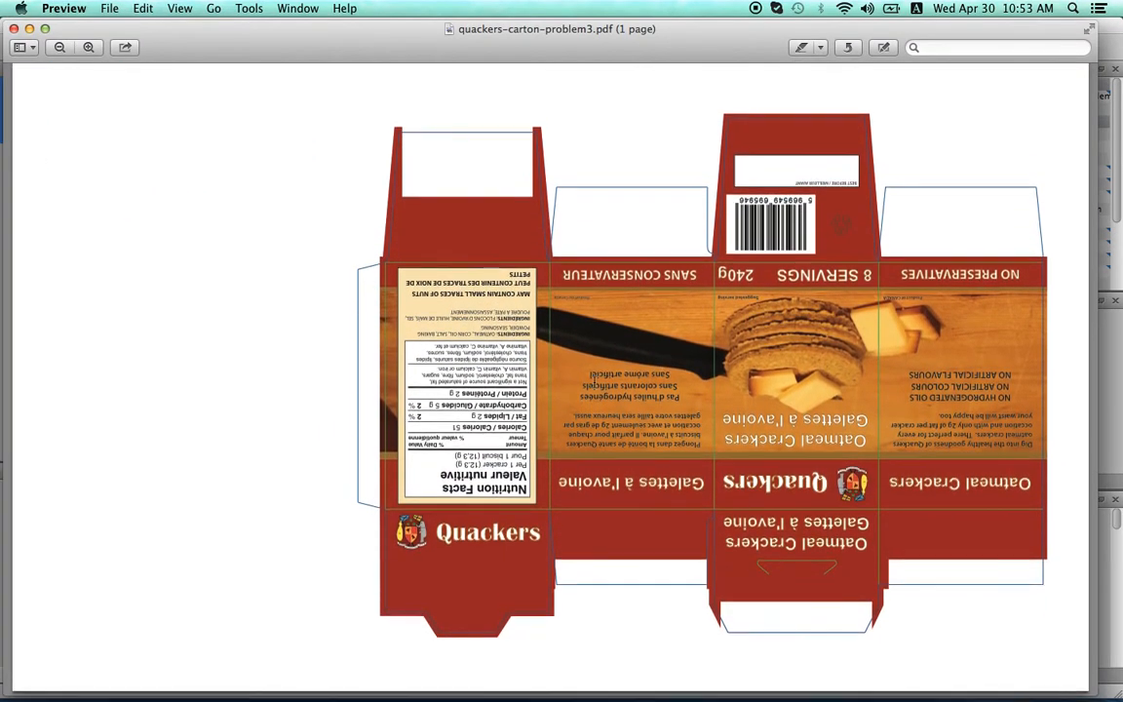
scroll(594, 378, up, 5)
scroll(712, 434, down, 2)
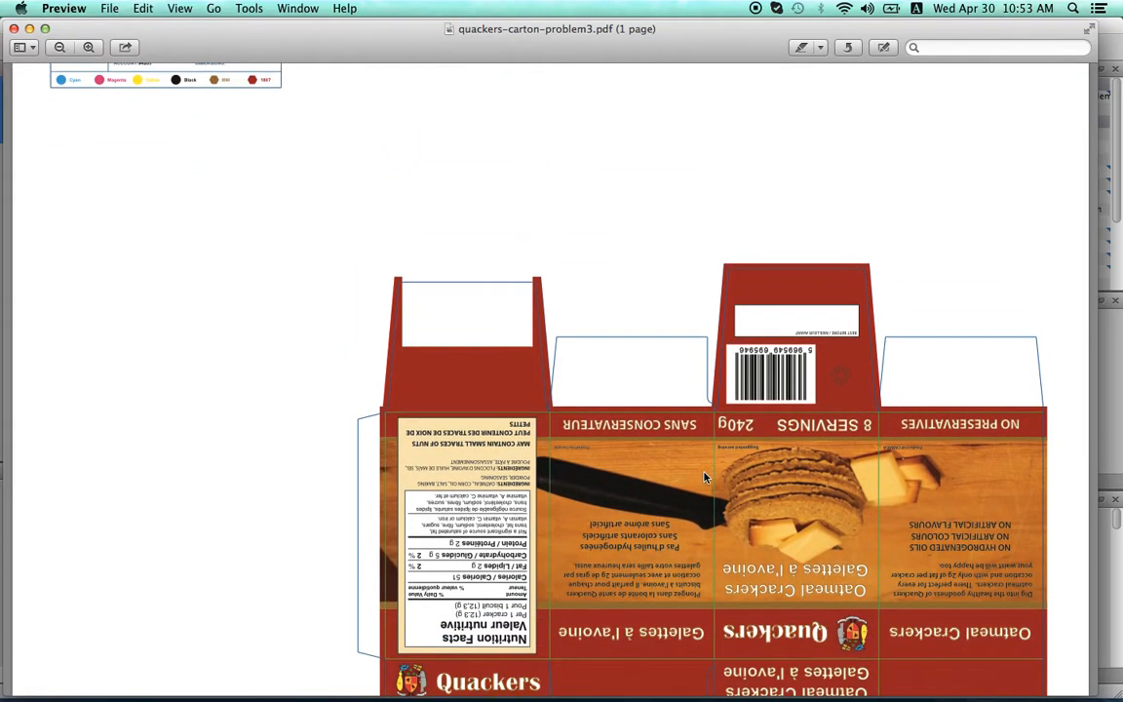
scroll(857, 255, up, 2)
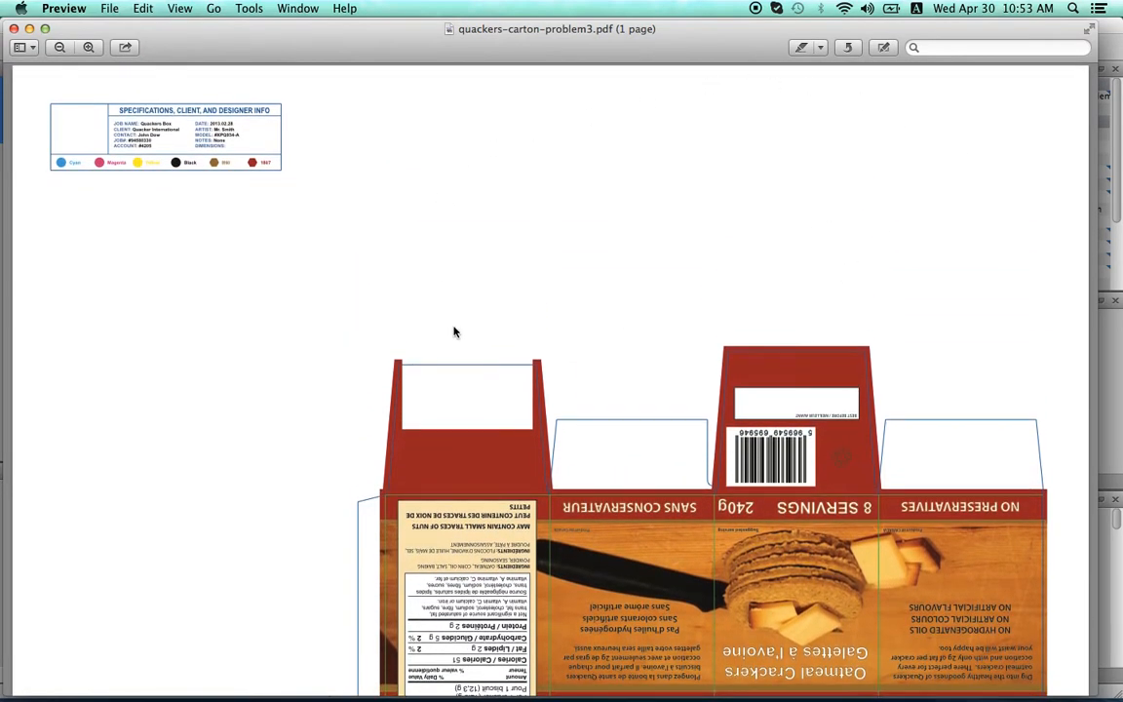
scroll(454, 328, down, 5)
scroll(518, 206, up, 5)
click(14, 30)
drag(454, 64, 803, 68)
click(355, 172)
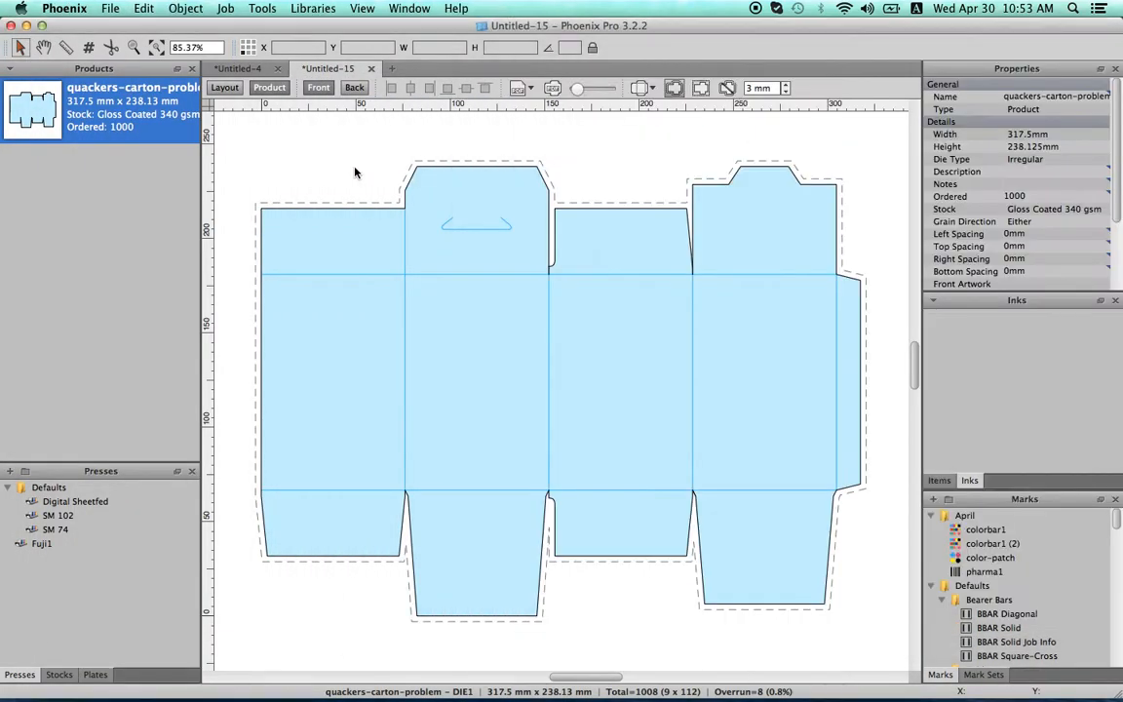
Assign quackers-carton-problem1.pdf from the Desktop's Samples > Autosnap folder as the carton's artwork
click(524, 93)
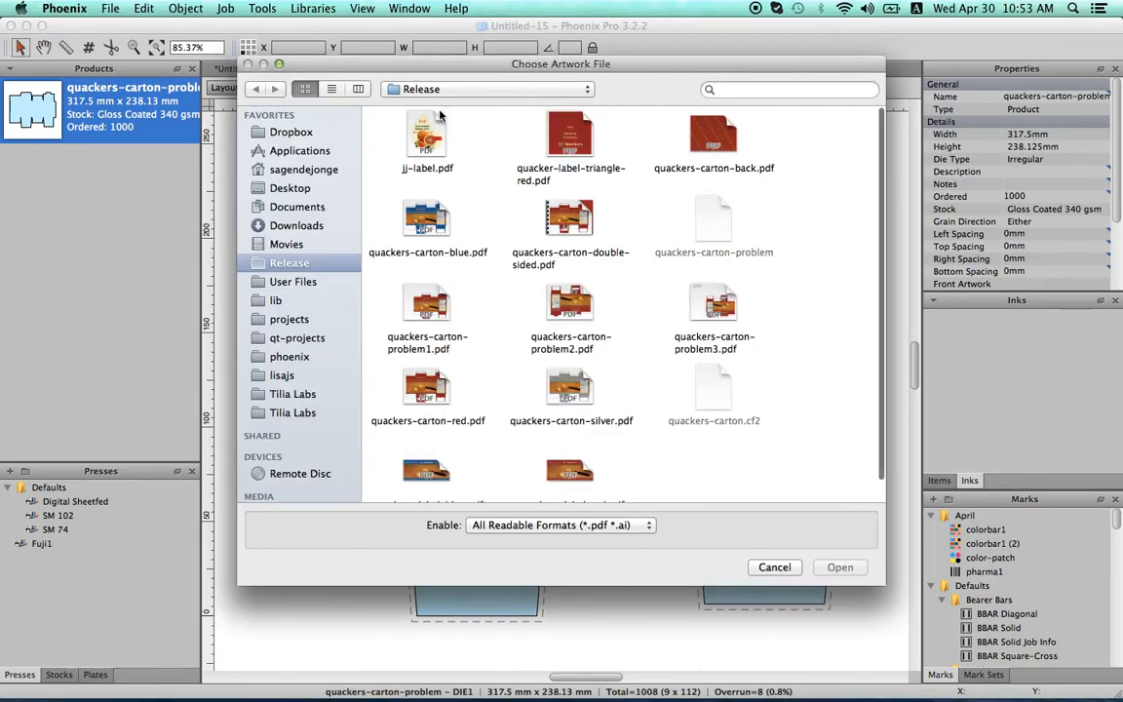
scroll(526, 388, down, 3)
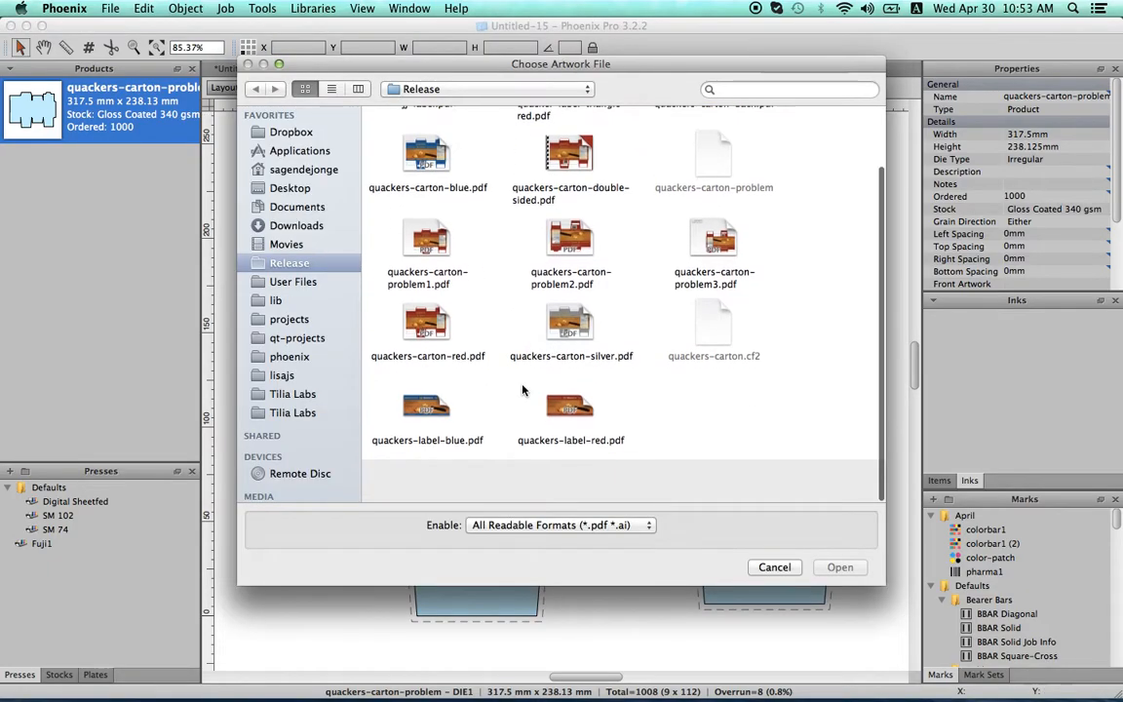
click(291, 187)
click(723, 223)
double_click(722, 223)
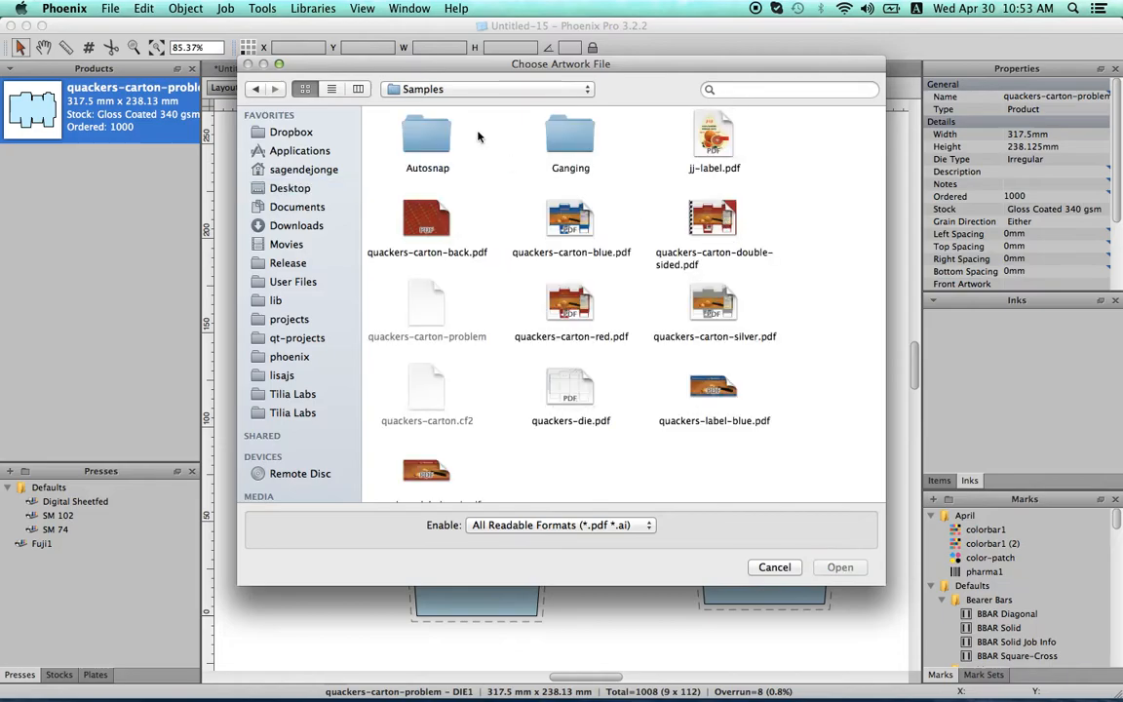
double_click(427, 136)
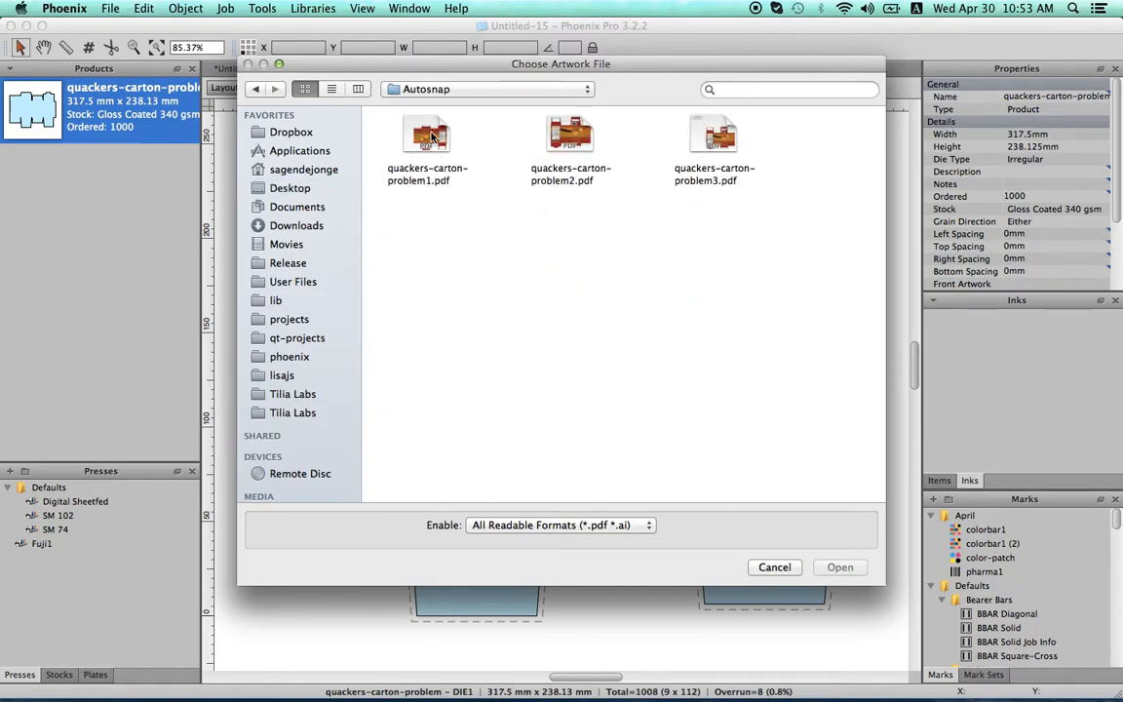
double_click(425, 141)
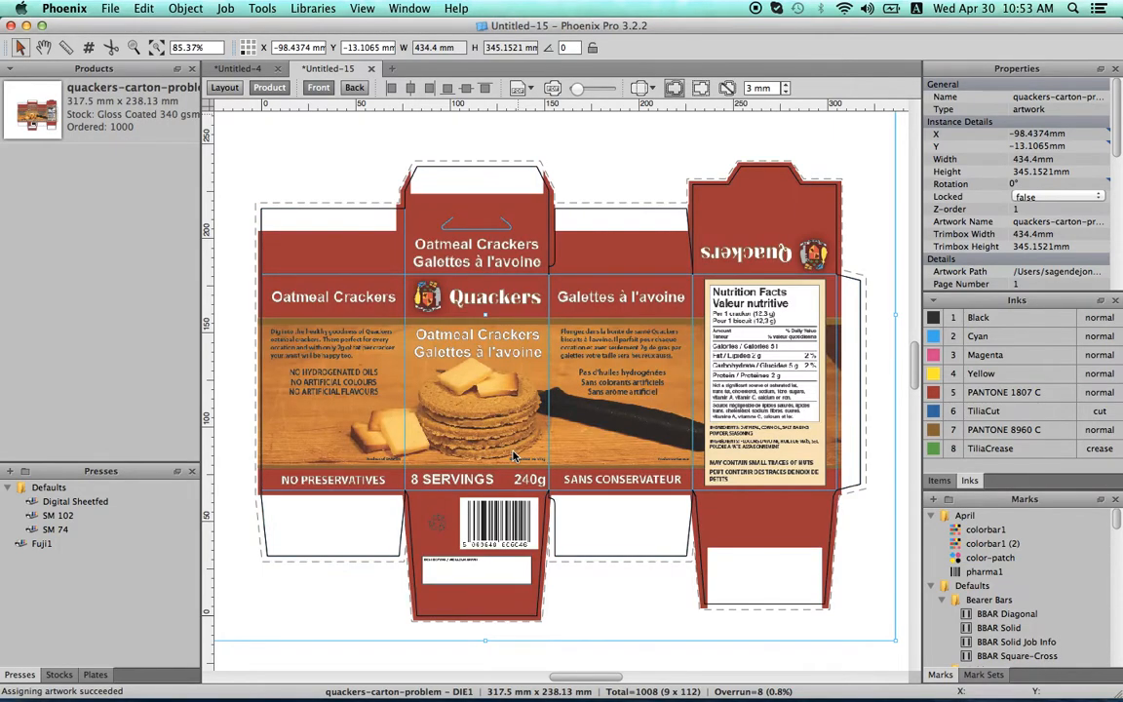
Check the full extent of the placed artwork around the die, then delete it from the carton
key(super+minus)
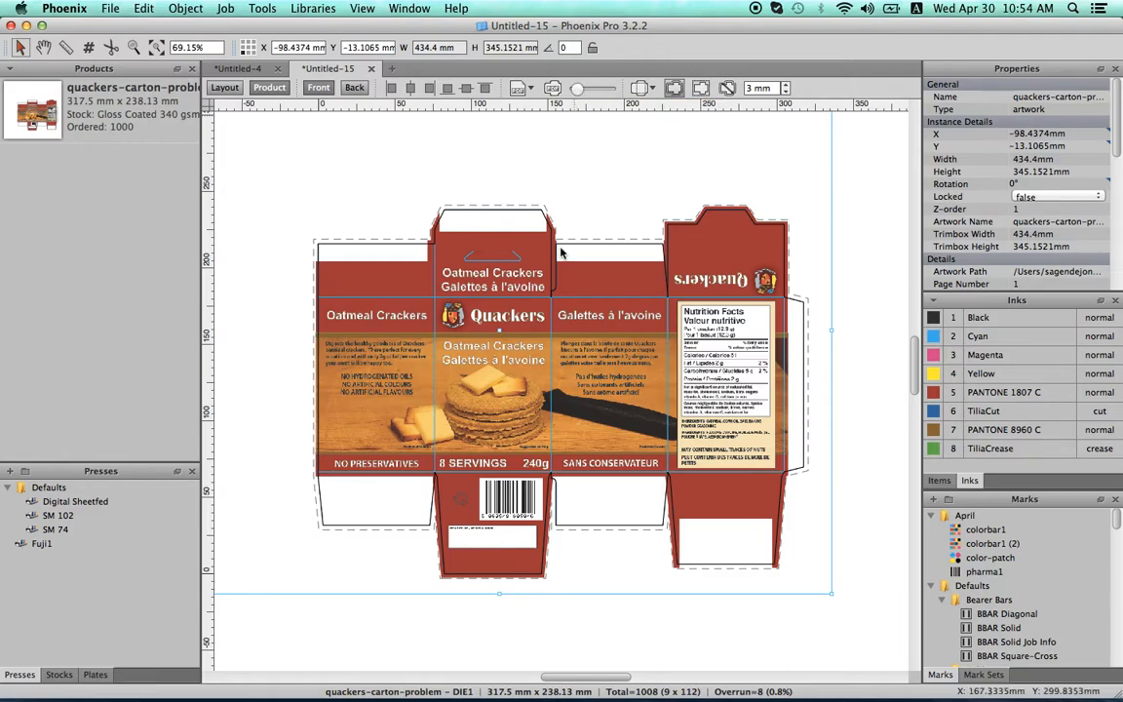
key(super+minus)
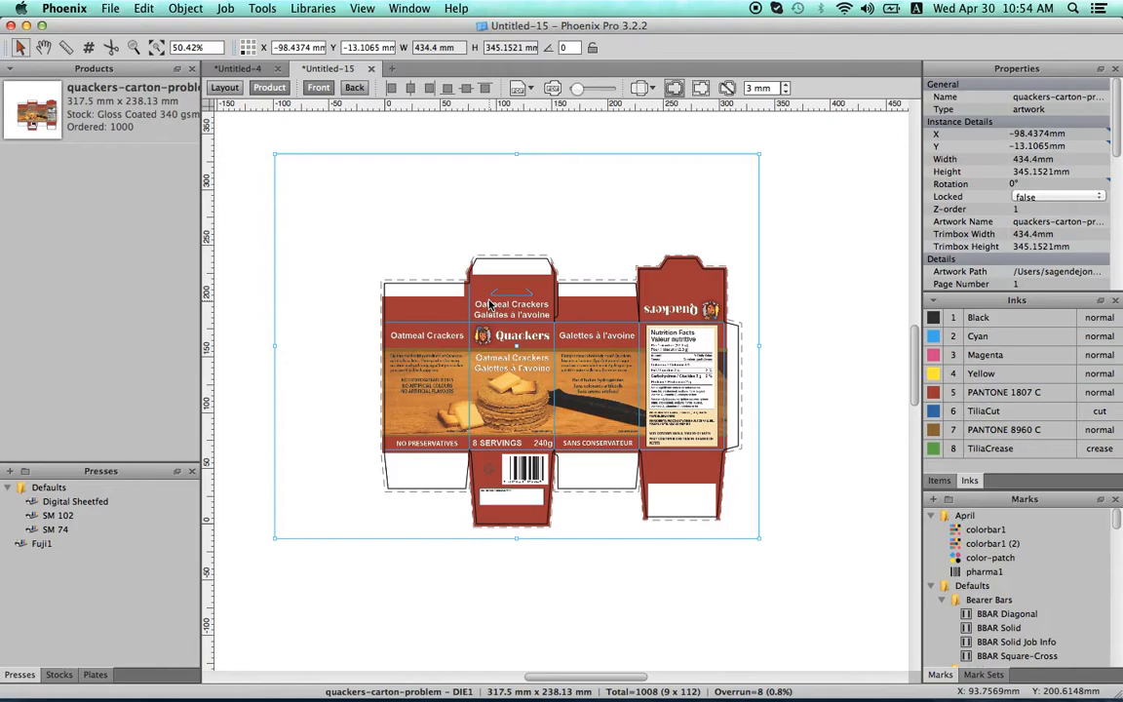
key(Delete)
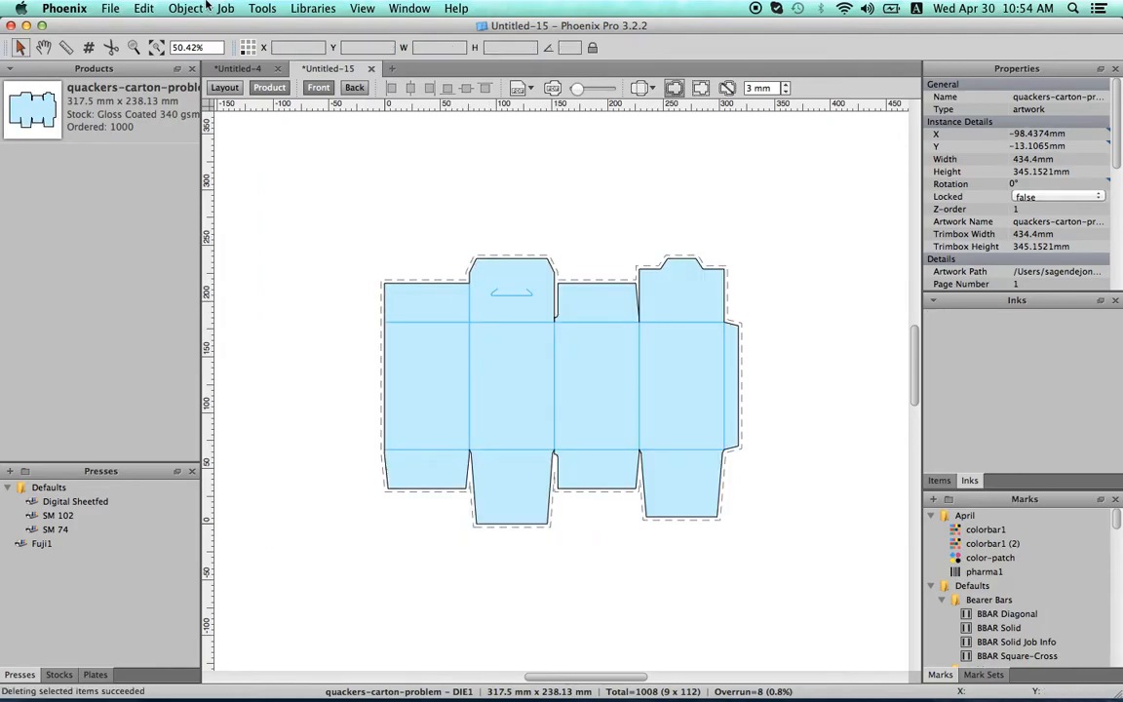
click(271, 88)
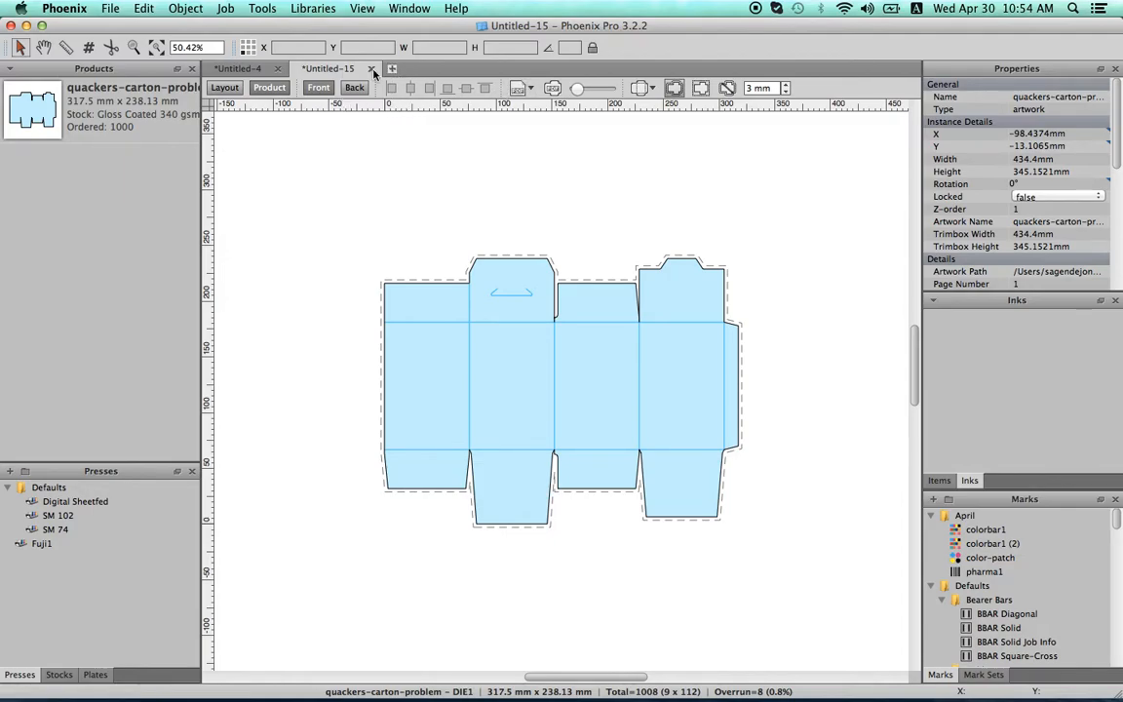
click(157, 47)
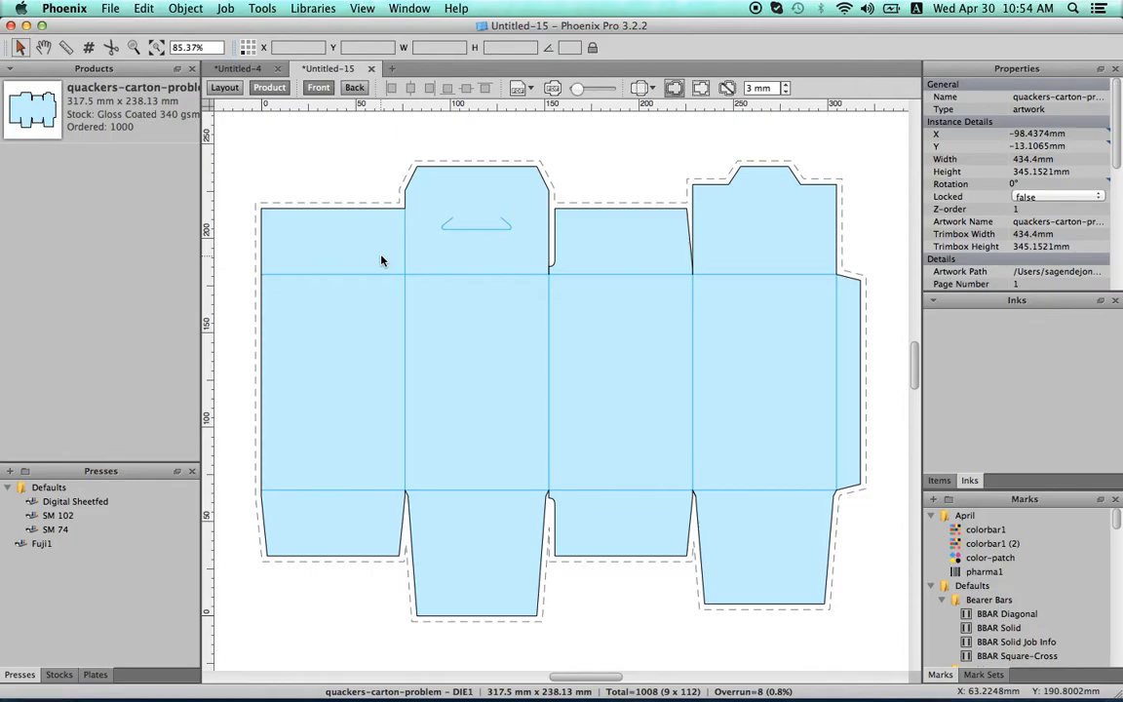
Bring the Finder Autosnap window beside the carton die and preview quackers-carton-problem2.pdf
key(ctrl+Up)
click(1004, 439)
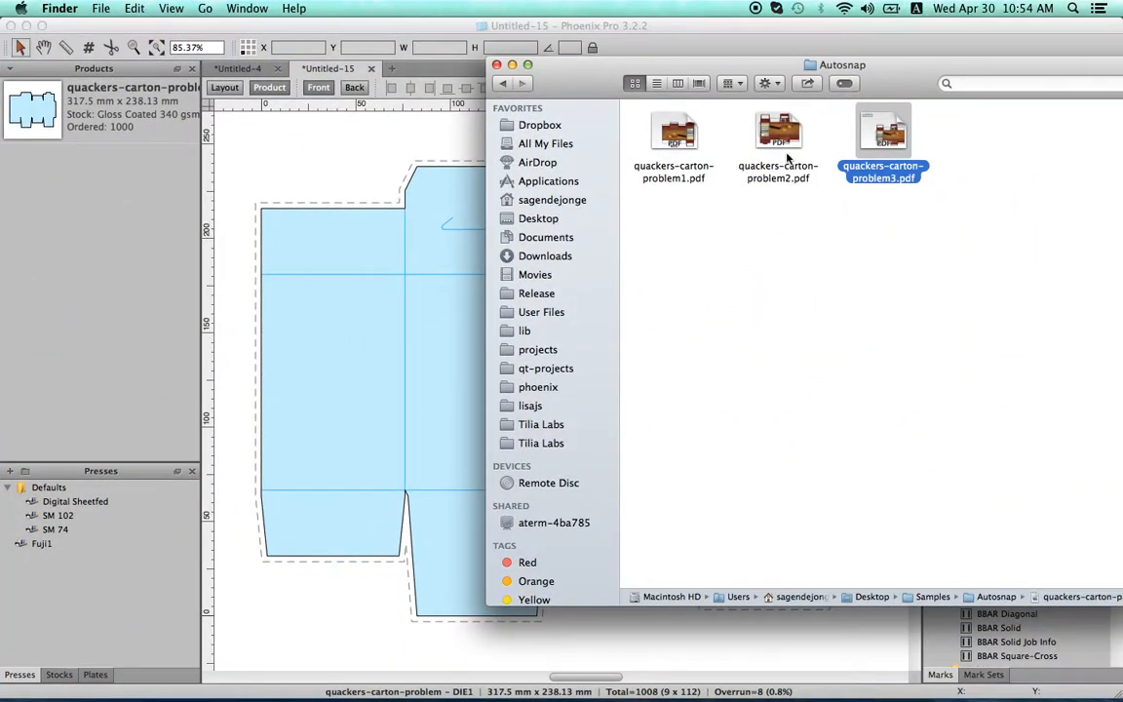
drag(903, 68, 956, 68)
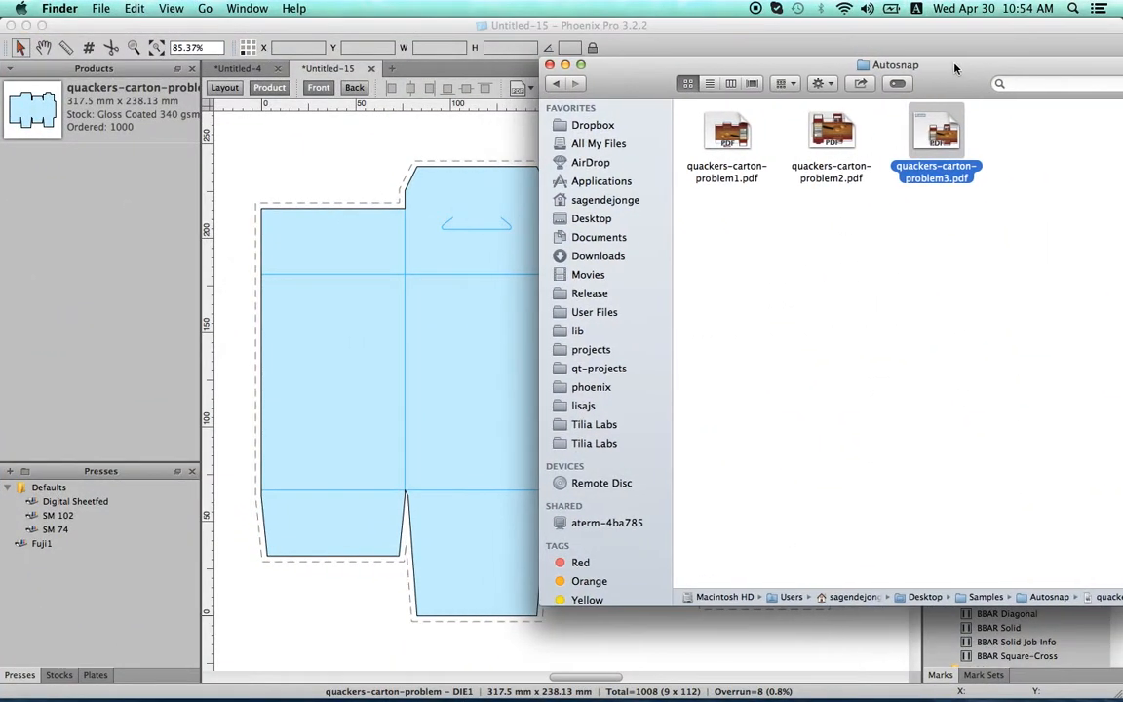
click(833, 137)
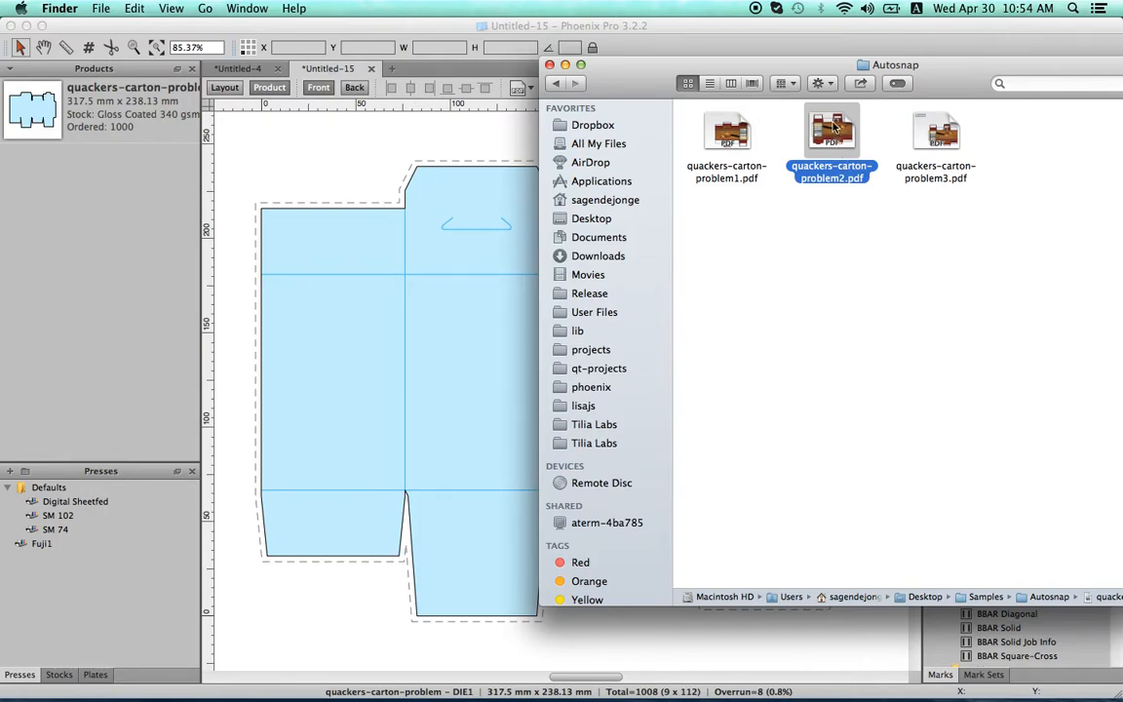
double_click(833, 131)
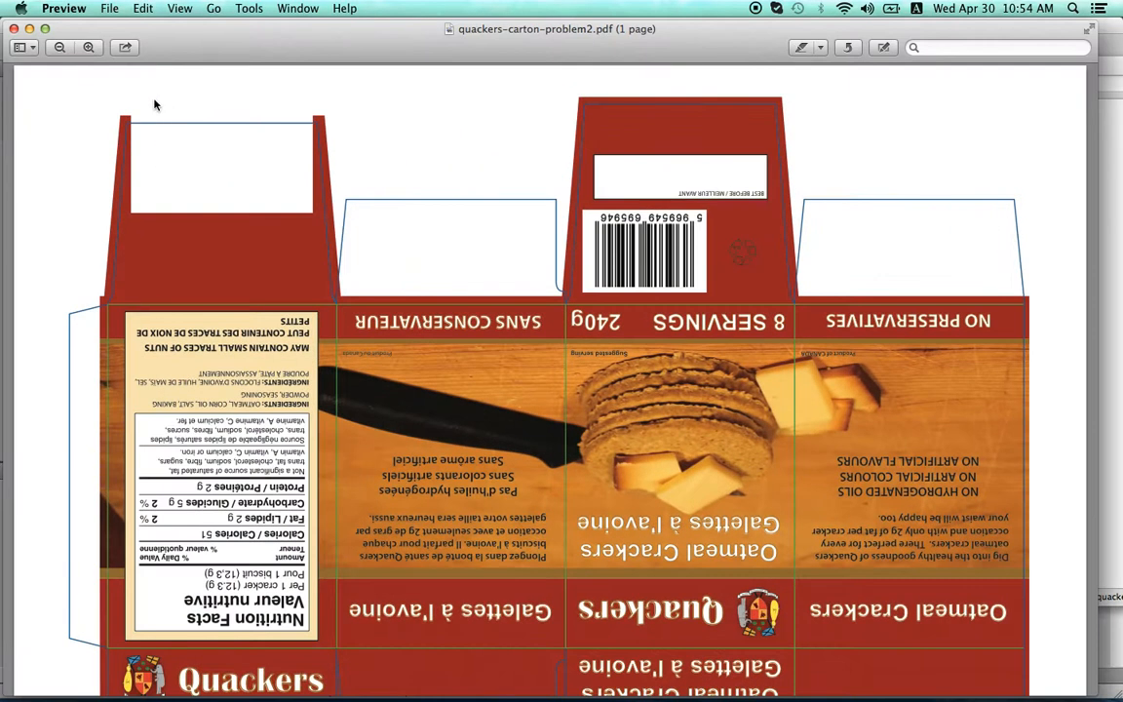
click(13, 29)
Place quackers-carton-problem2.pdf from the Autosnap folder onto the carton die, check its extent, and remove it again
drag(831, 137, 426, 276)
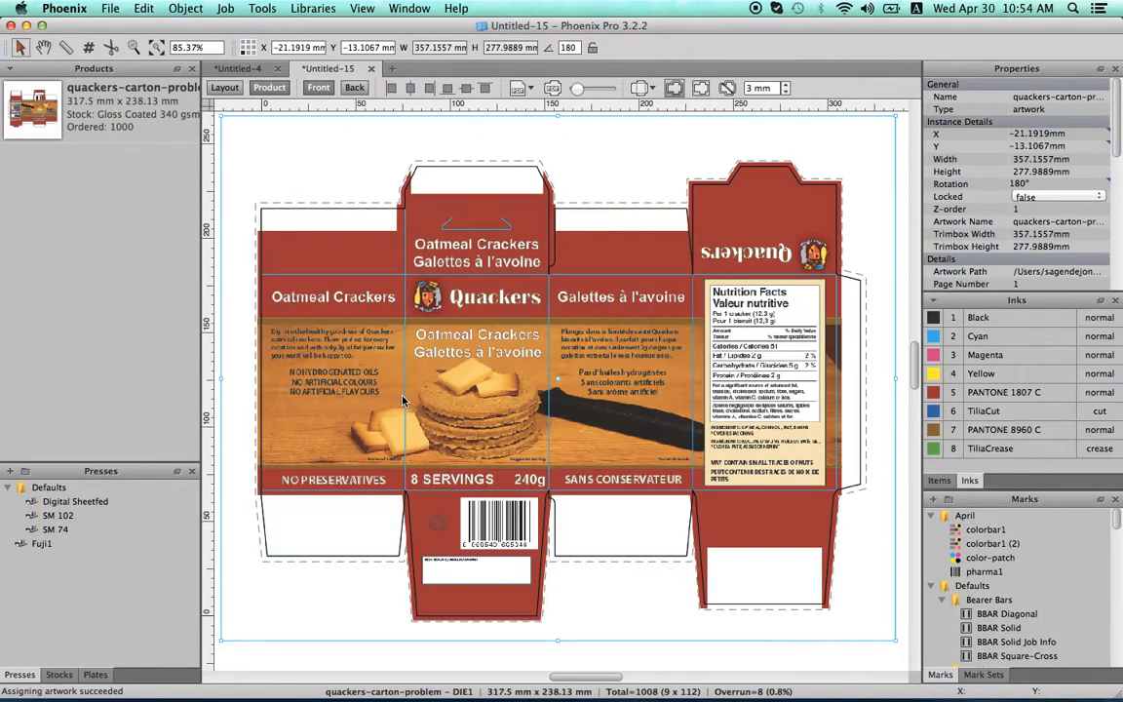
key(super+0)
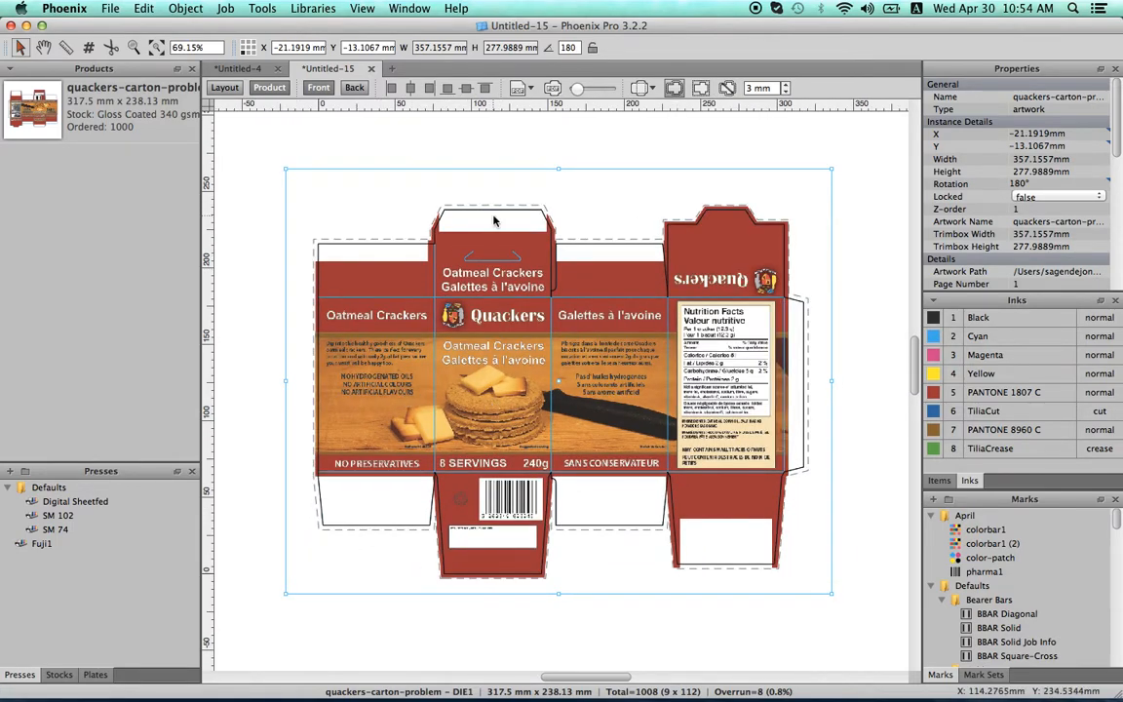
key(super+equal)
key(Delete)
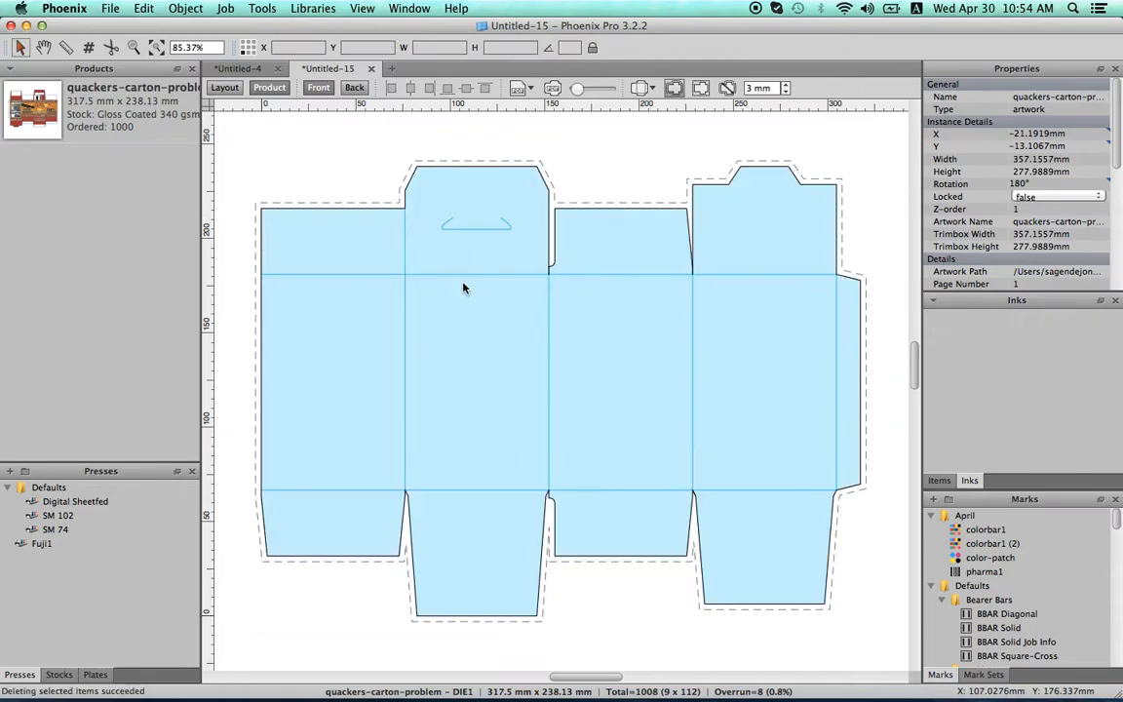
Bring back the Finder Autosnap window and preview quackers-carton-problem3.pdf with its specification block
key(ctrl+Up)
click(927, 410)
double_click(931, 112)
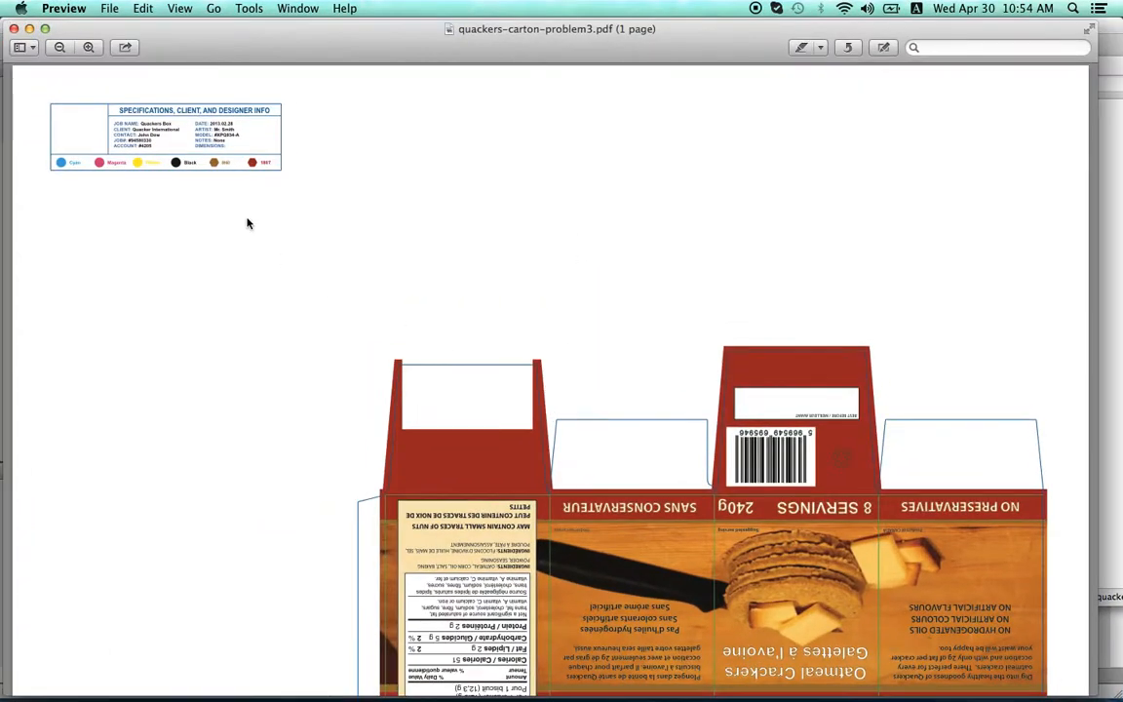
click(14, 29)
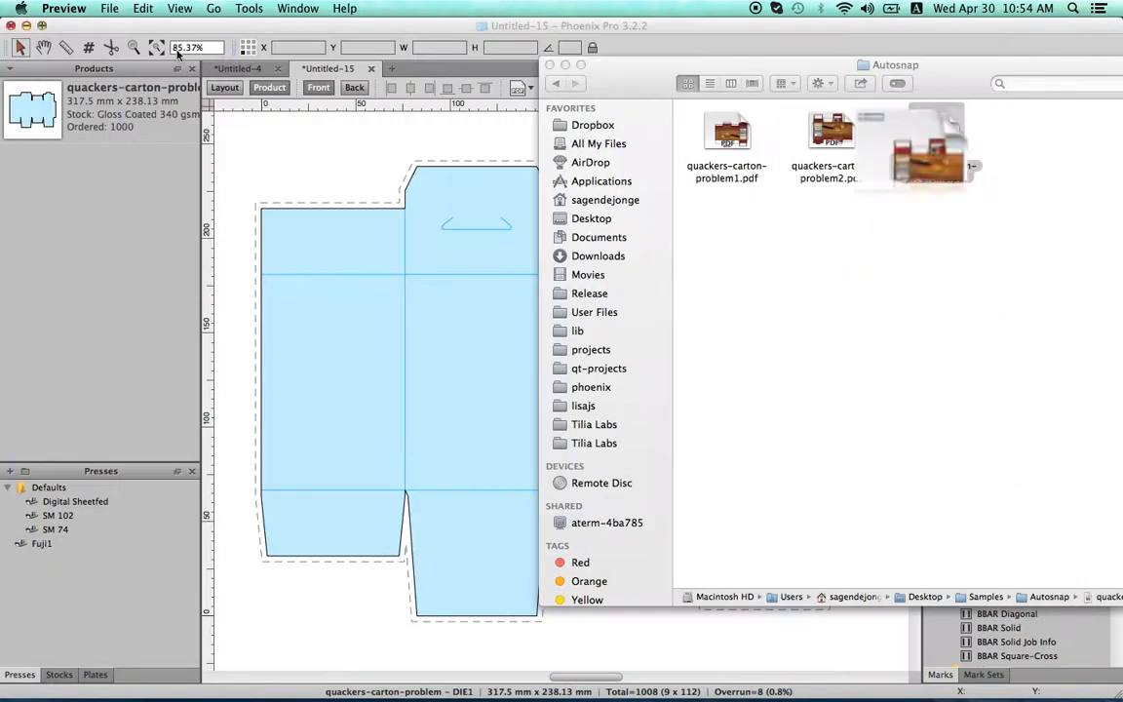
Place quackers-carton-problem3.pdf from the Autosnap folder onto the carton die and adjust the artwork display level to inspect its full extent
drag(943, 151, 431, 333)
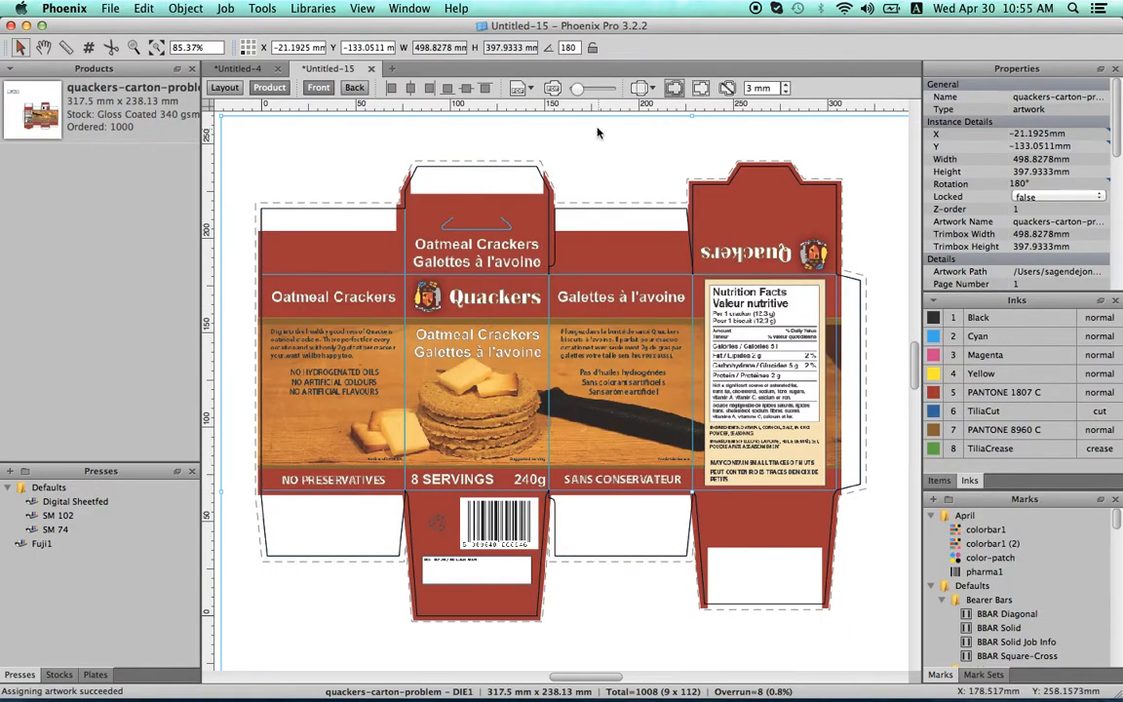
drag(581, 87, 577, 89)
key(super+minus)
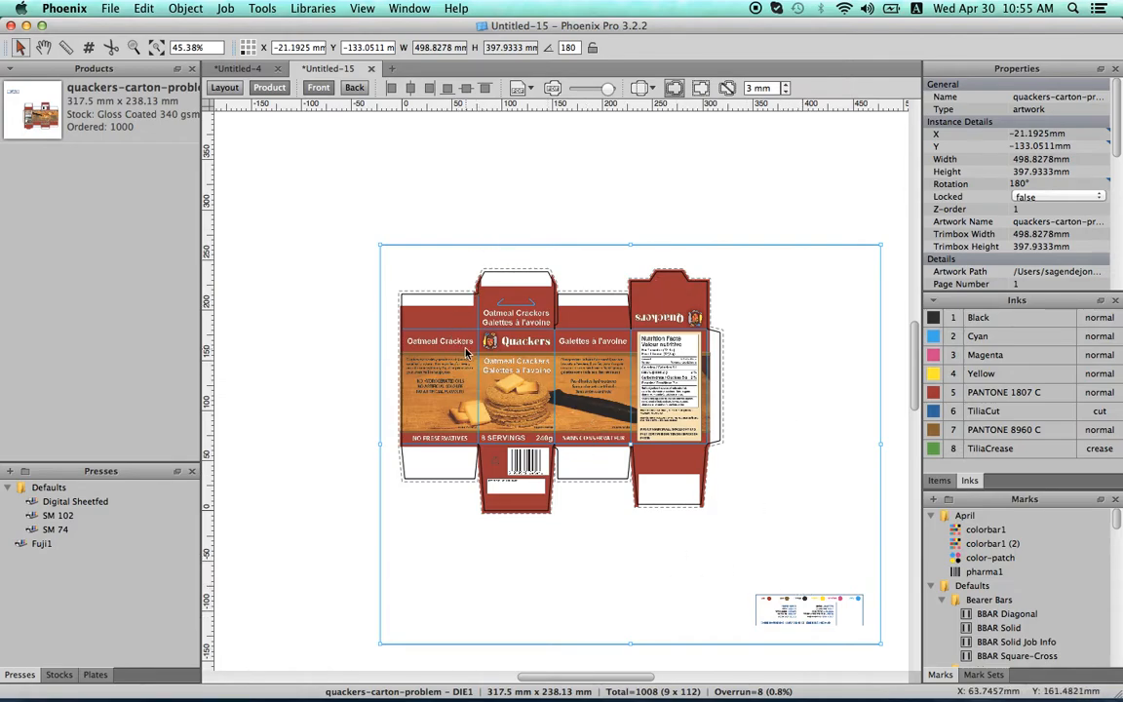
scroll(463, 304, up, 5)
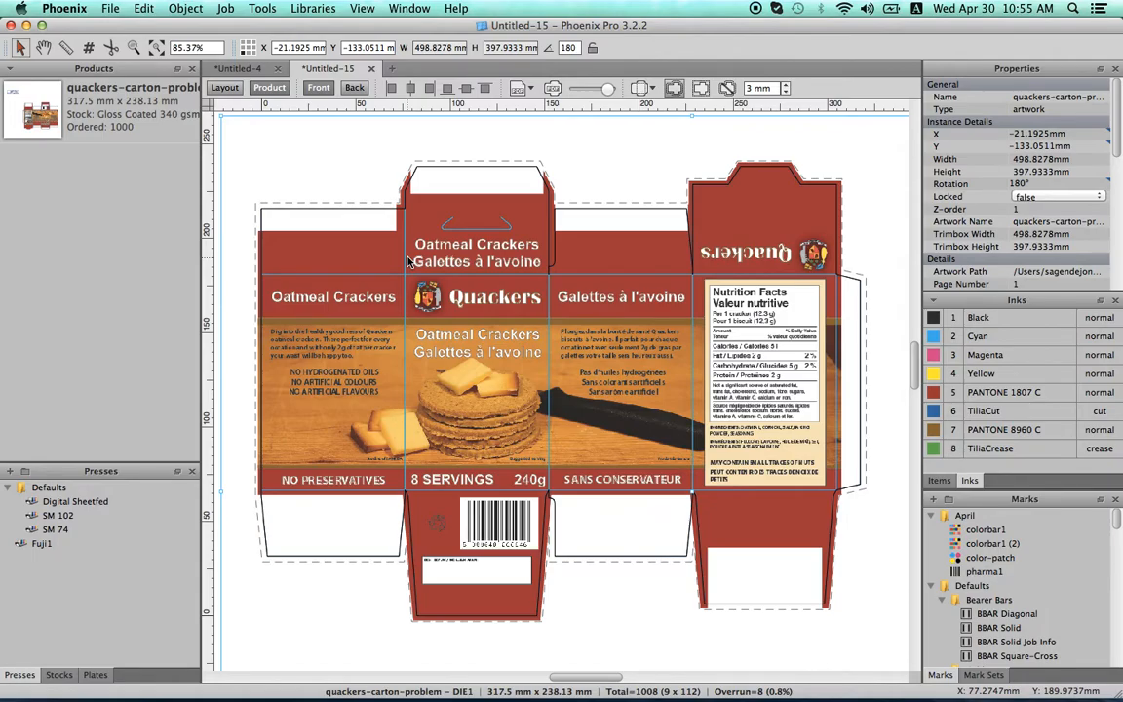
Compare the original quackers-carton-problem3.pdf page in Preview with the artwork placed on the carton, then return to Phoenix
key(ctrl+Up)
click(973, 413)
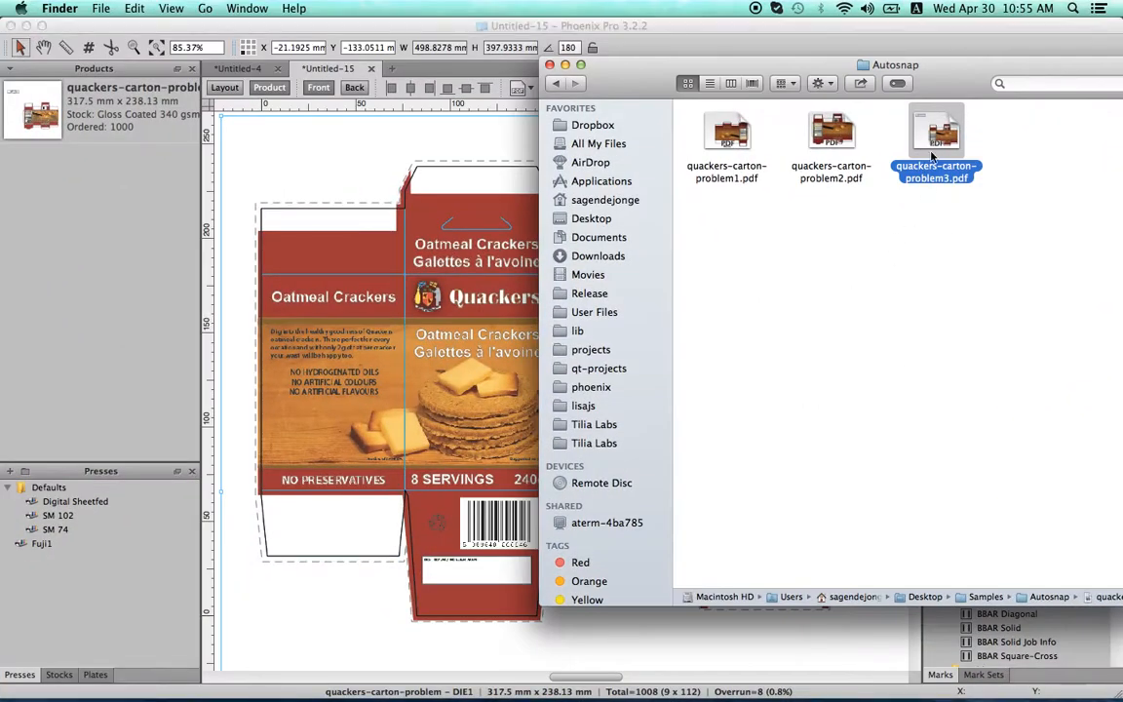
double_click(934, 156)
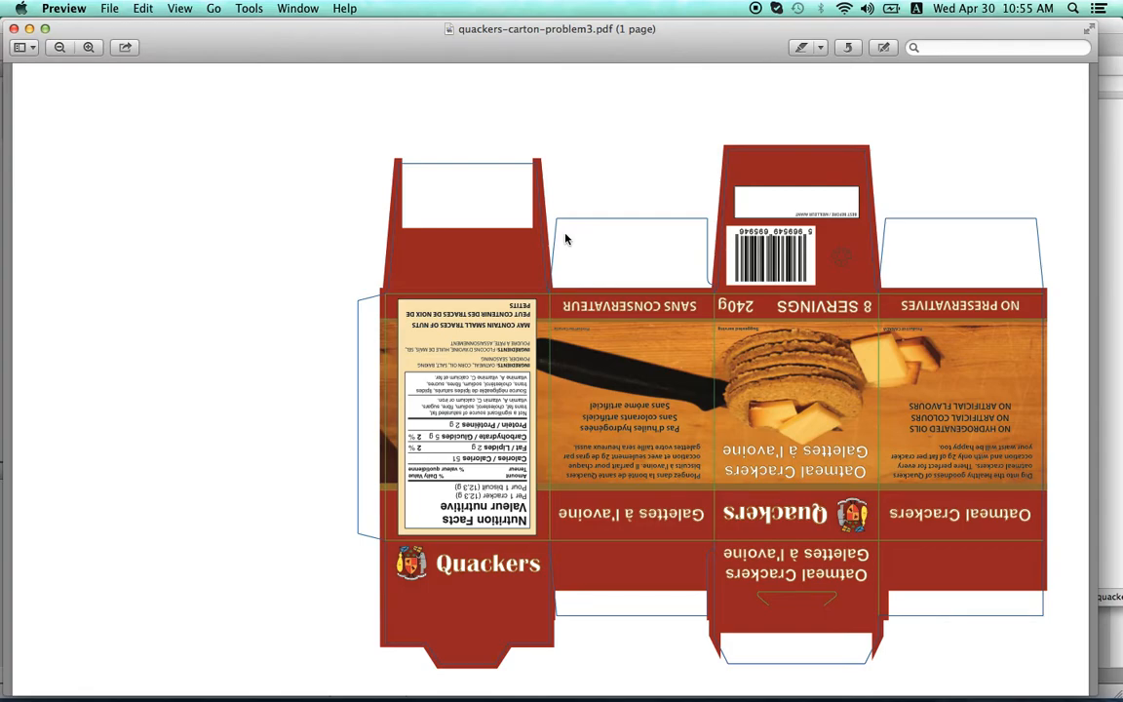
click(14, 30)
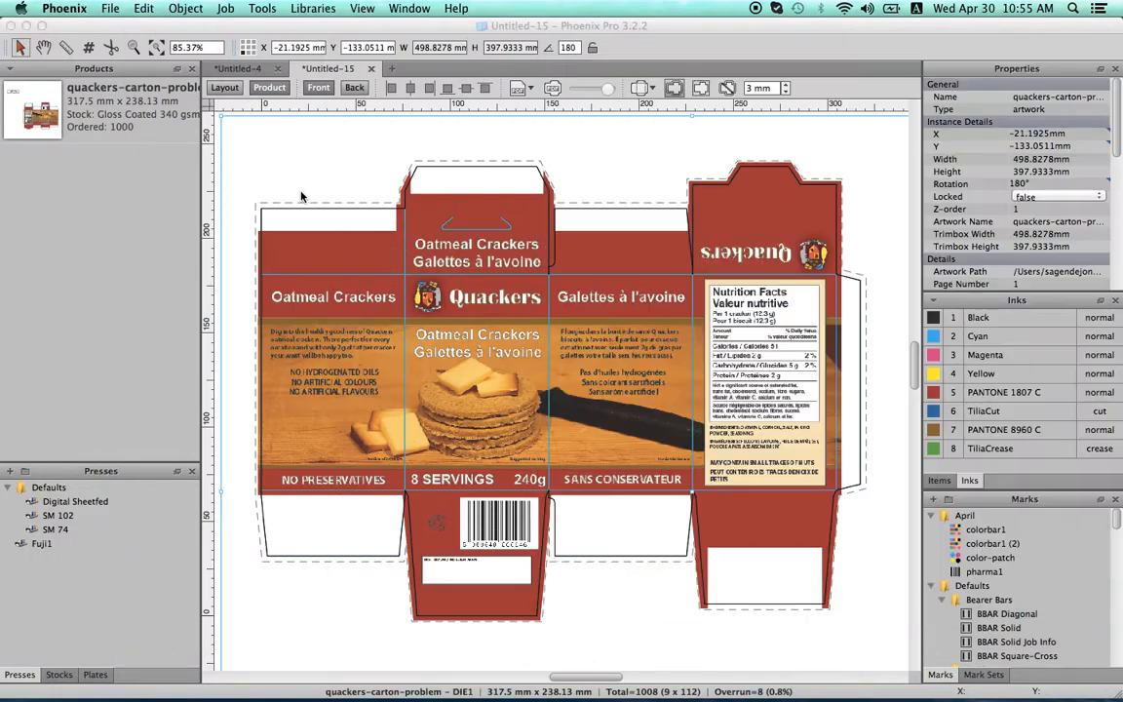
click(289, 178)
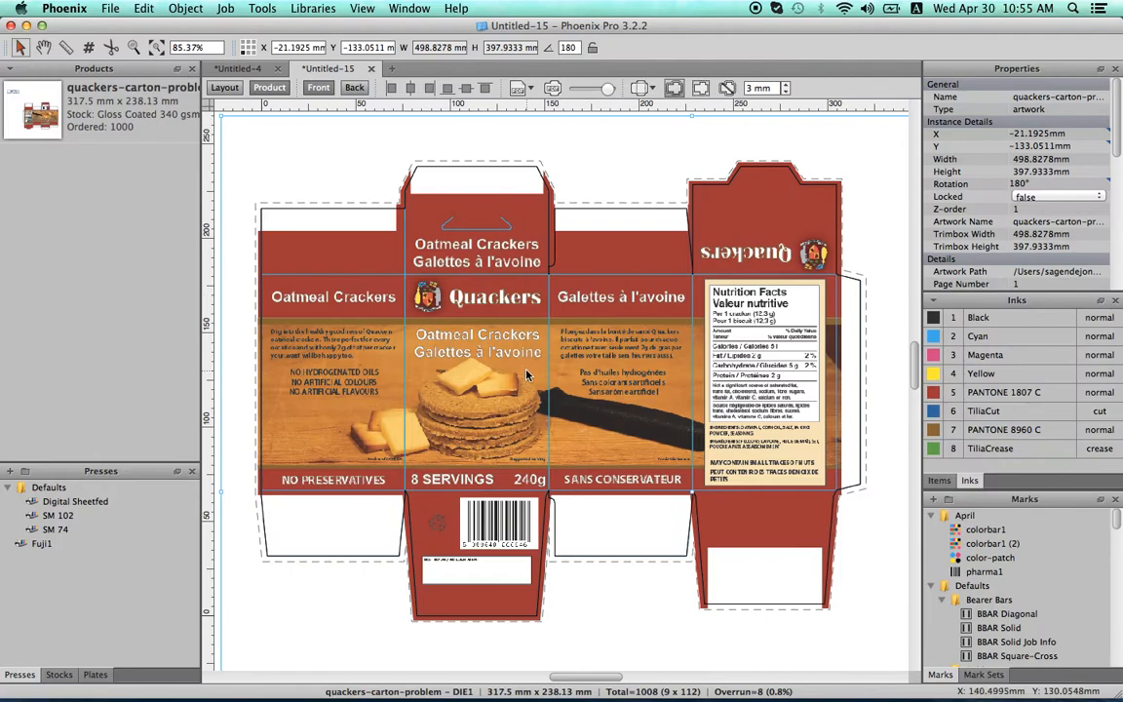